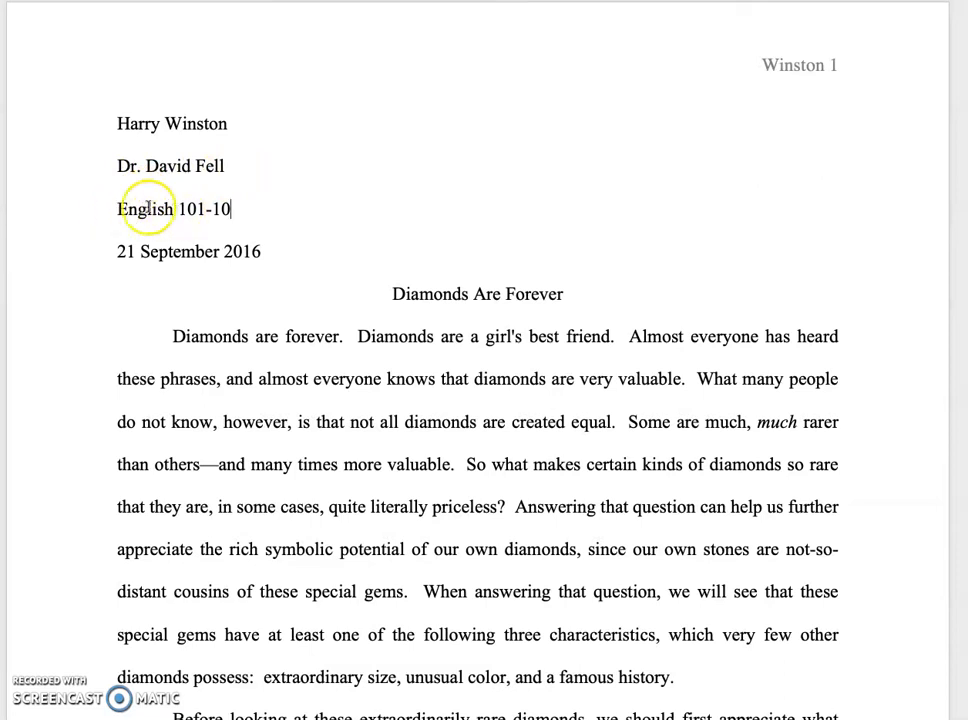
Step: Change the course line in the paper's heading to English 101-21
click(232, 210)
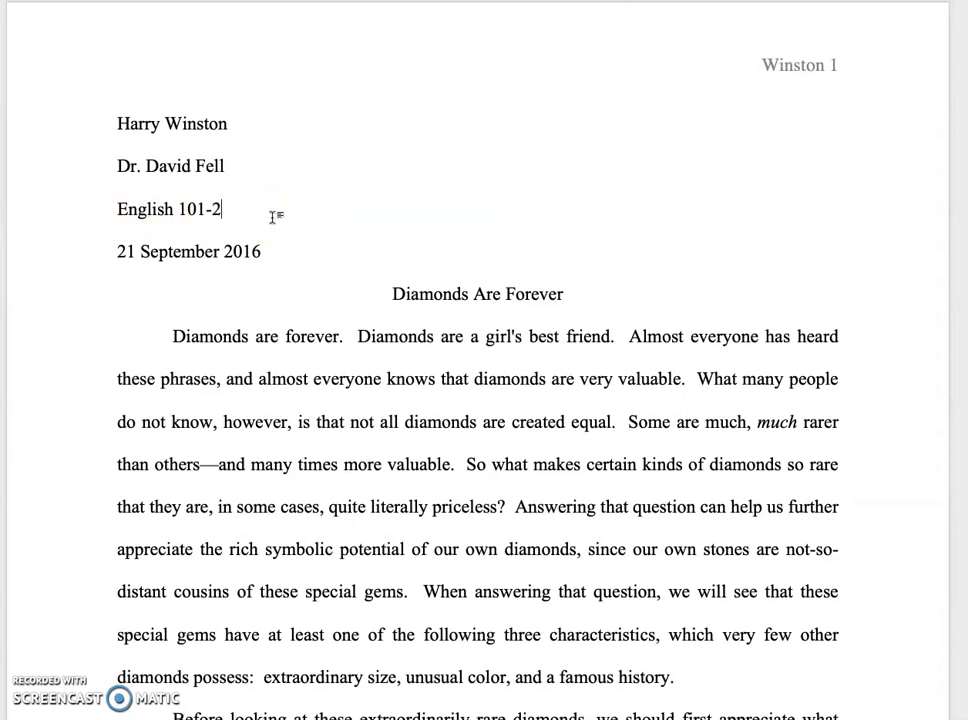
click(272, 251)
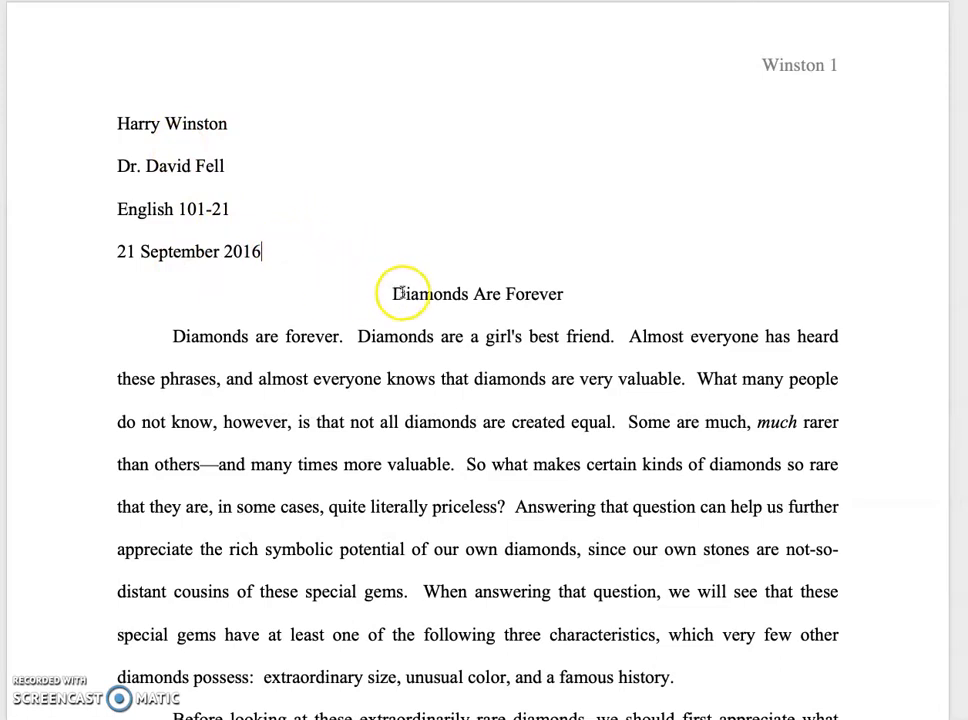
click(570, 294)
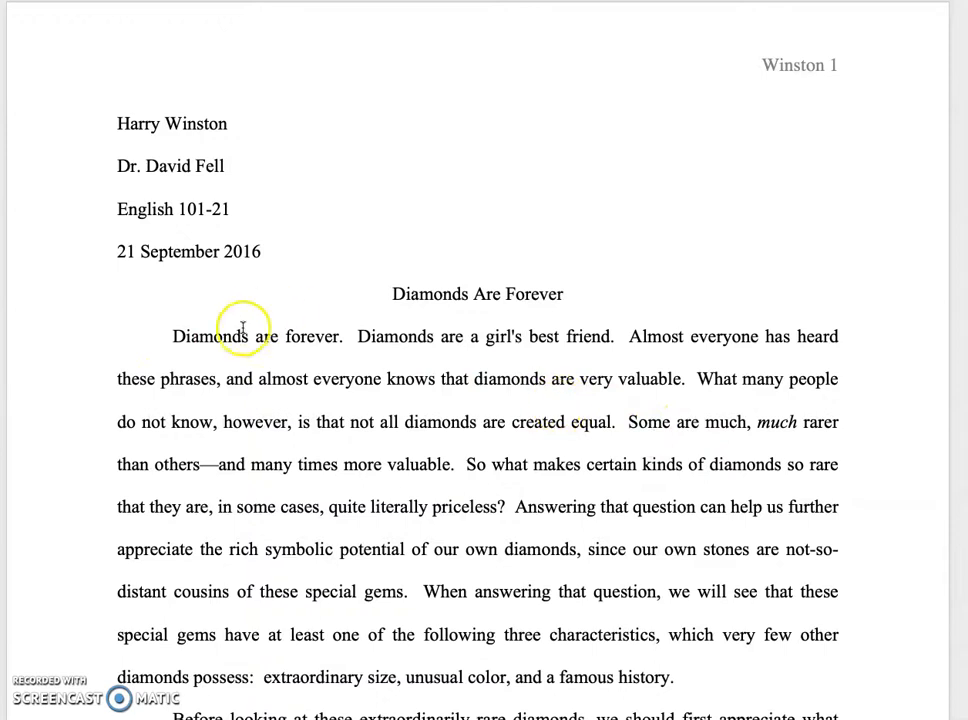
click(177, 336)
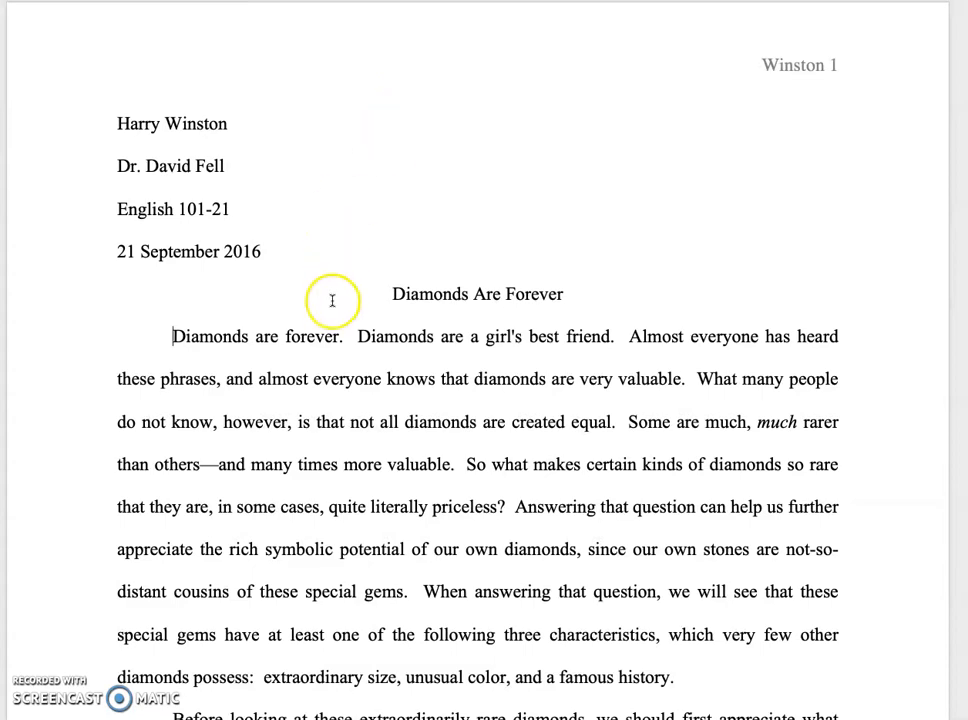
Step: Format the paper's text from the heading through the block quotation in Calibri (Body) at 11 points
drag(117, 125, 838, 715)
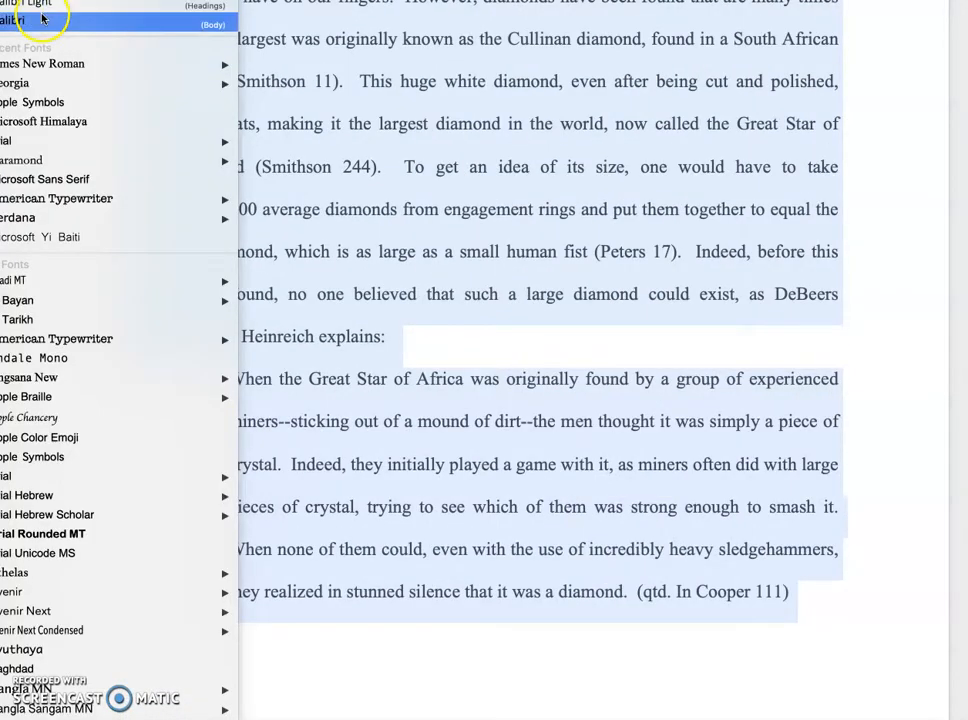
click(44, 18)
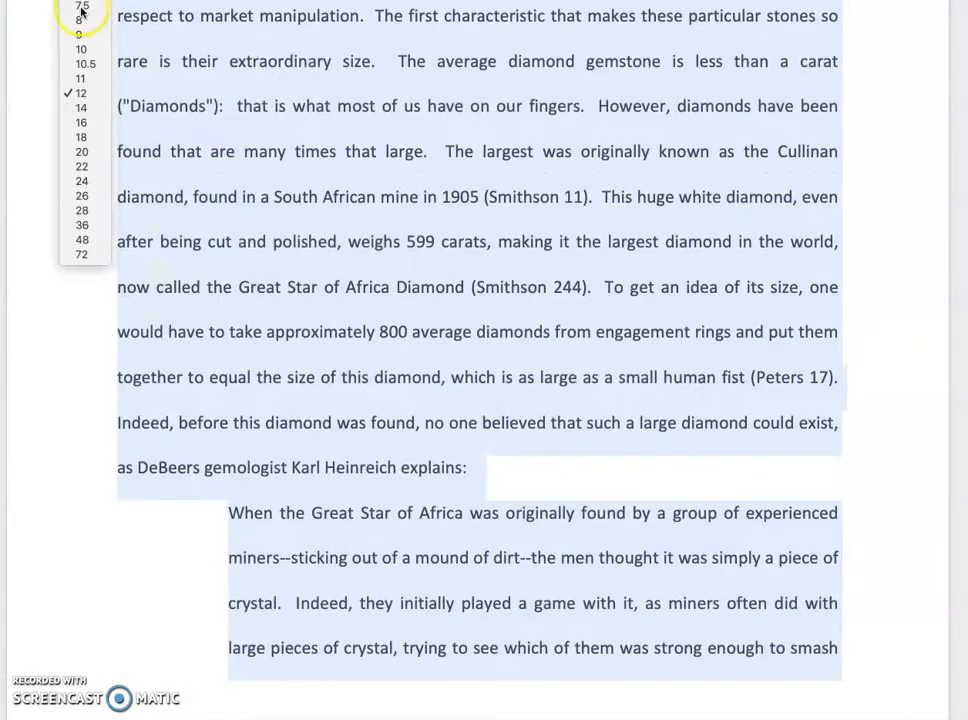
click(80, 78)
click(886, 262)
scroll(886, 262, up, 20)
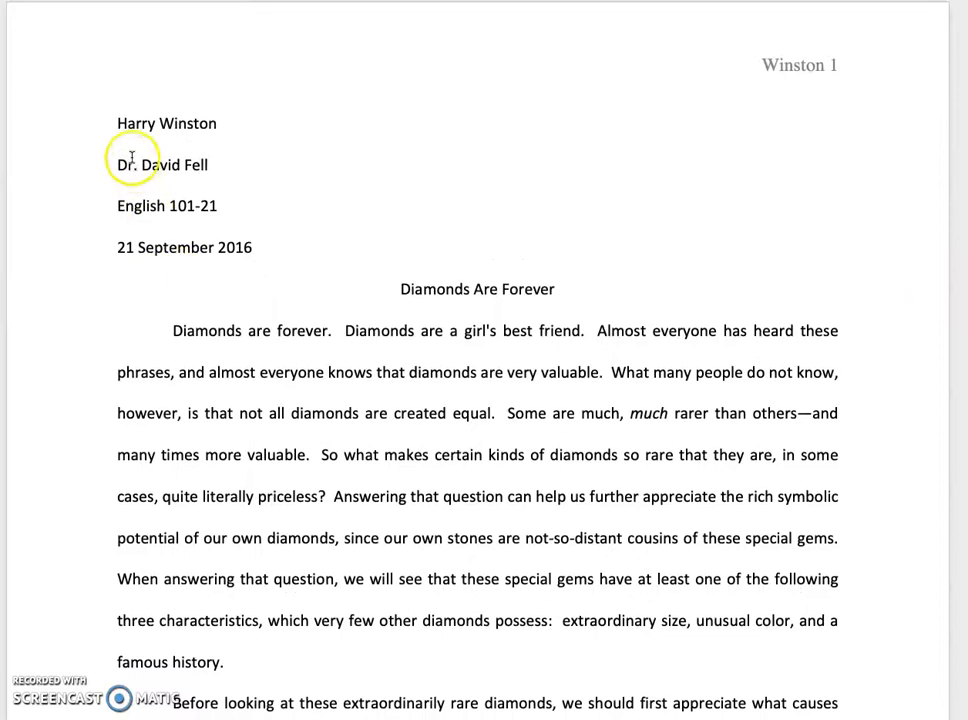
Step: Format the paper's text from the heading through the block quotation in Times New Roman at 12 points
drag(112, 123, 880, 712)
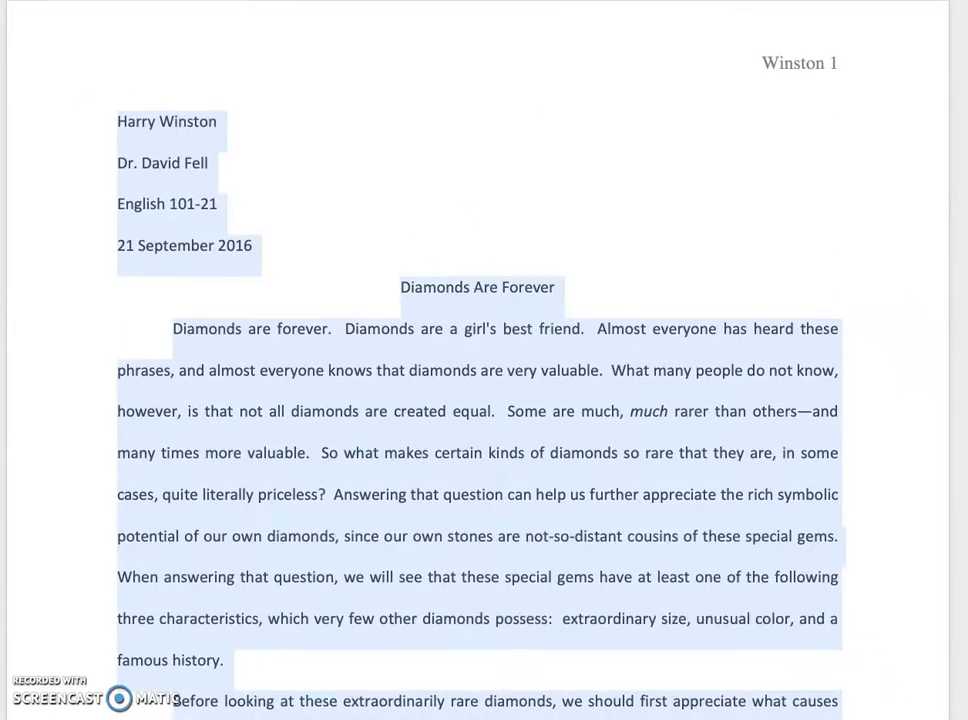
click(804, 698)
drag(115, 44, 792, 570)
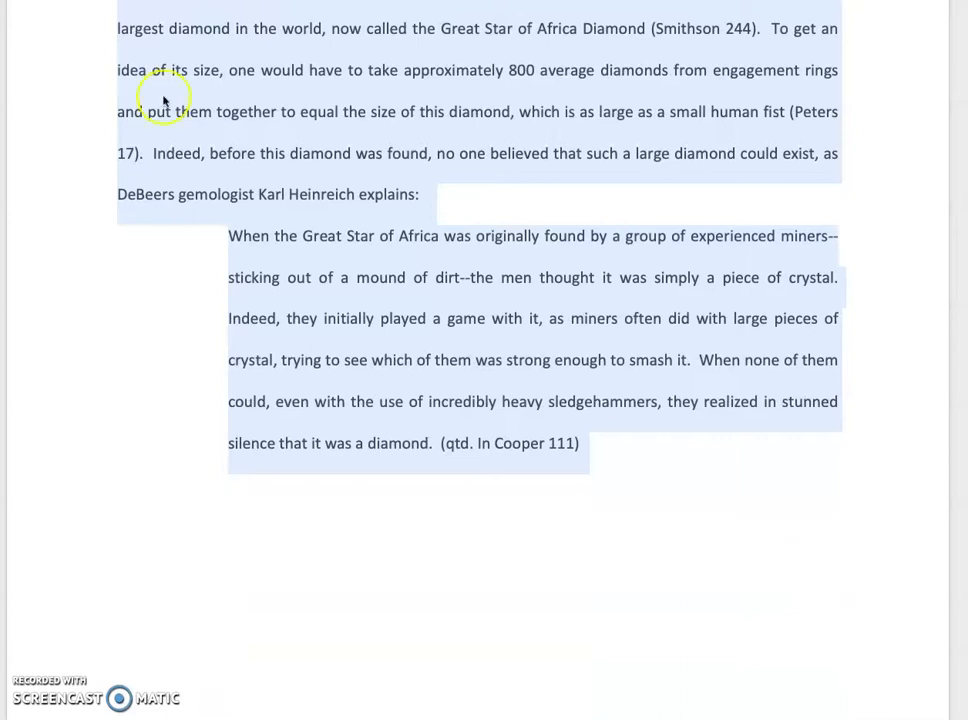
click(110, 2)
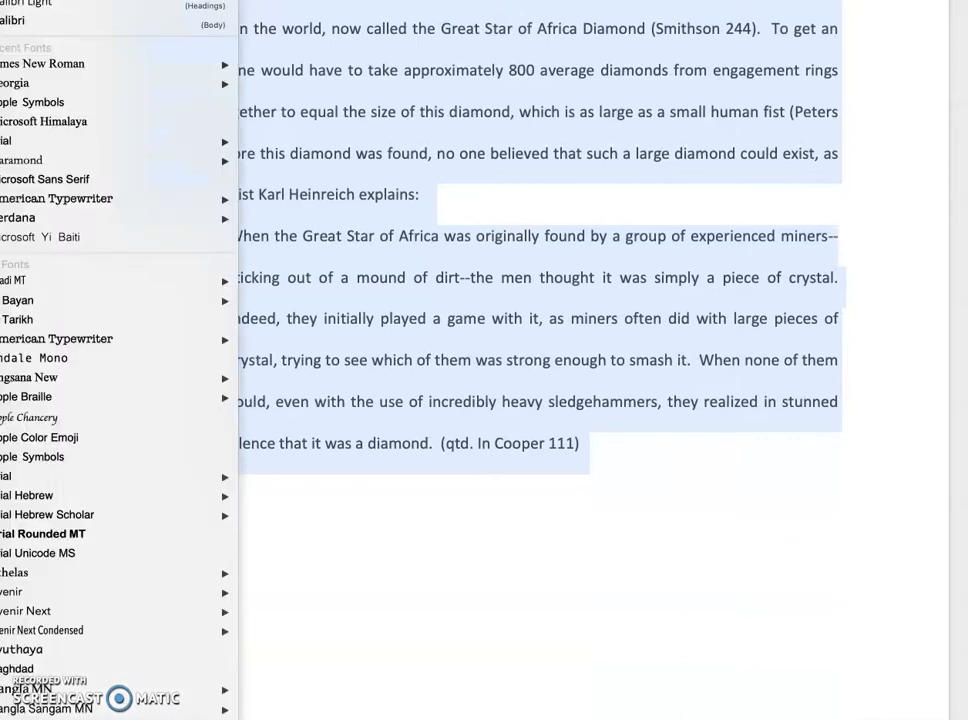
click(58, 64)
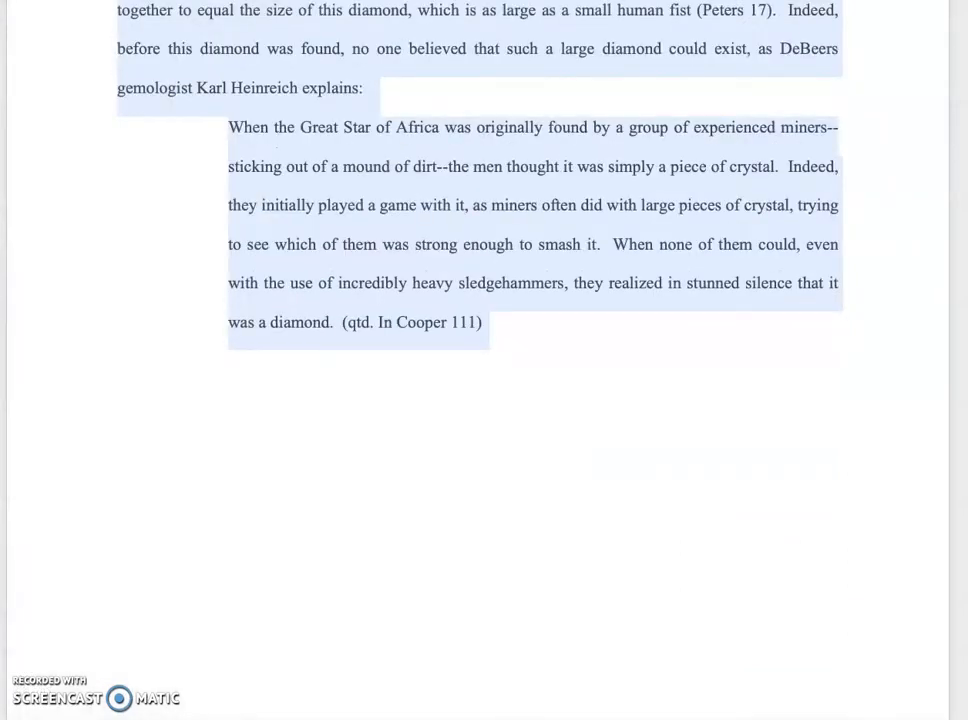
click(97, 2)
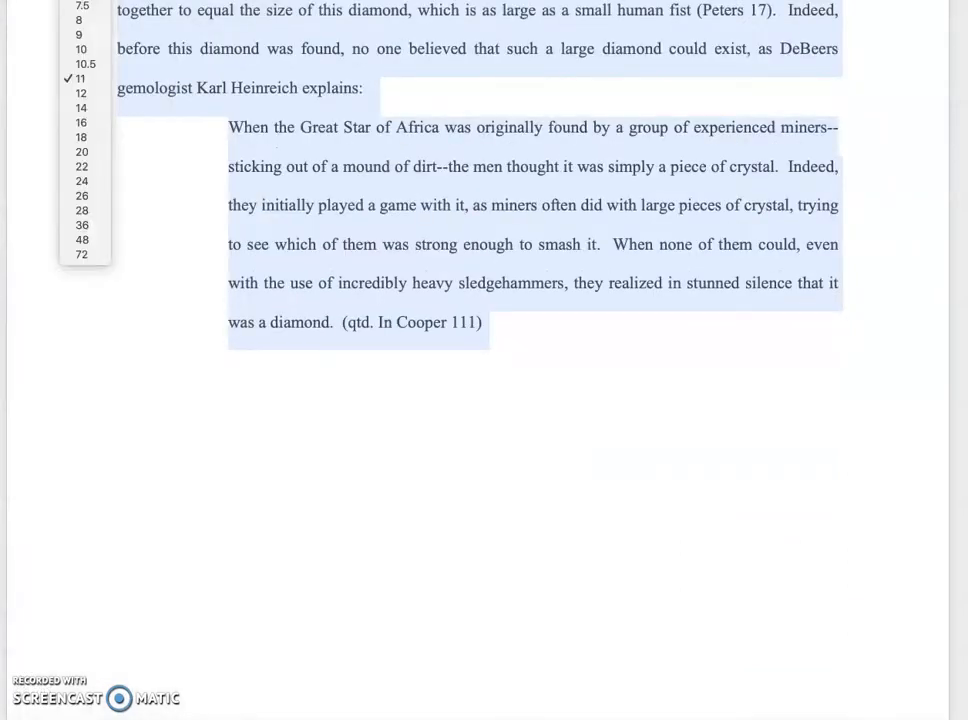
click(86, 92)
click(879, 256)
Step: Look over the font and layout of the heading, title and opening paragraphs
scroll(880, 256, up, 3)
scroll(881, 256, up, 5)
scroll(877, 256, down, 1)
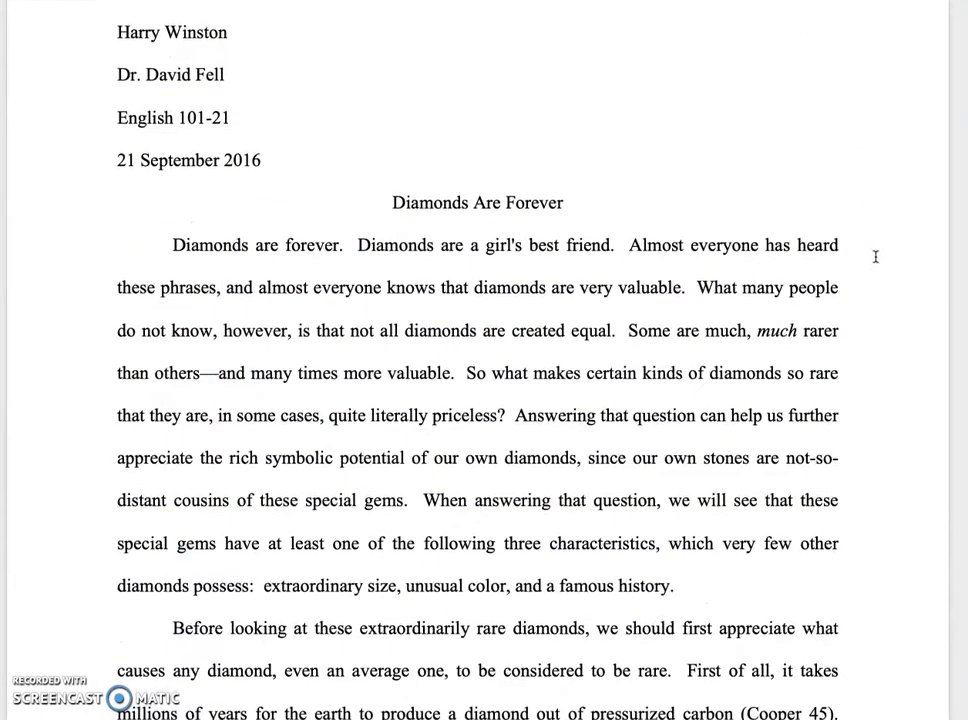
click(173, 243)
scroll(868, 483, down, 1)
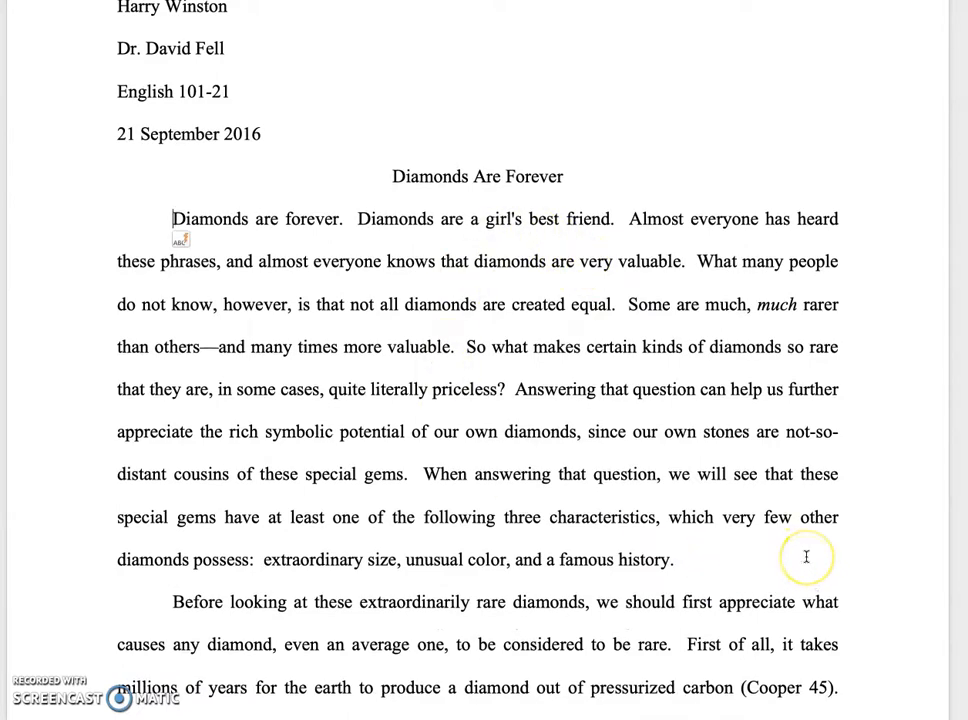
scroll(806, 557, down, 8)
scroll(806, 557, down, 15)
scroll(806, 557, up, 20)
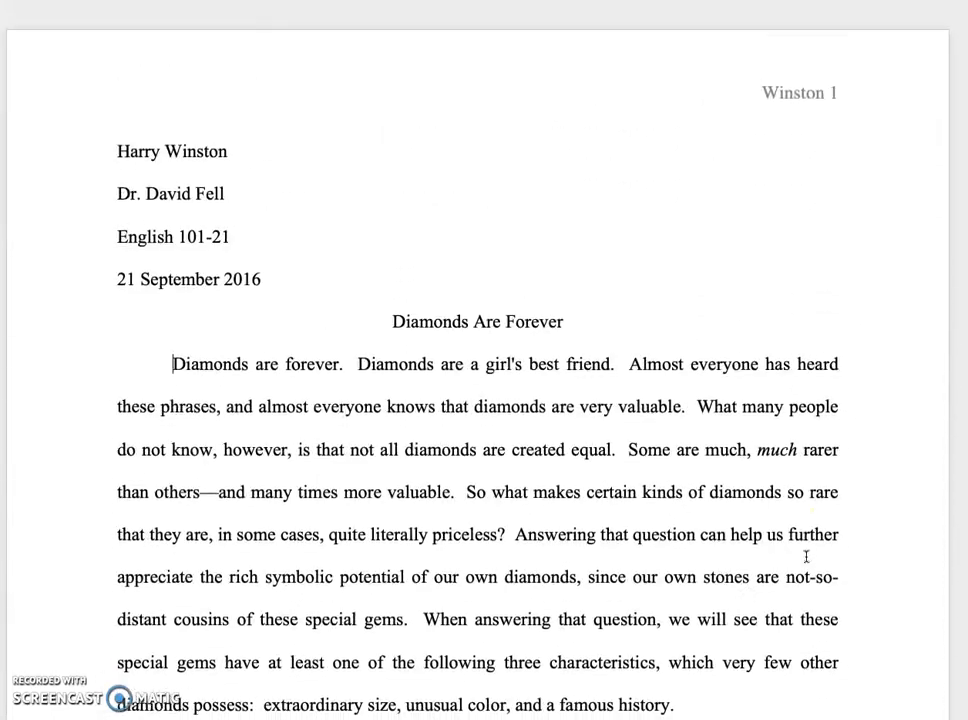
scroll(806, 557, down, 1)
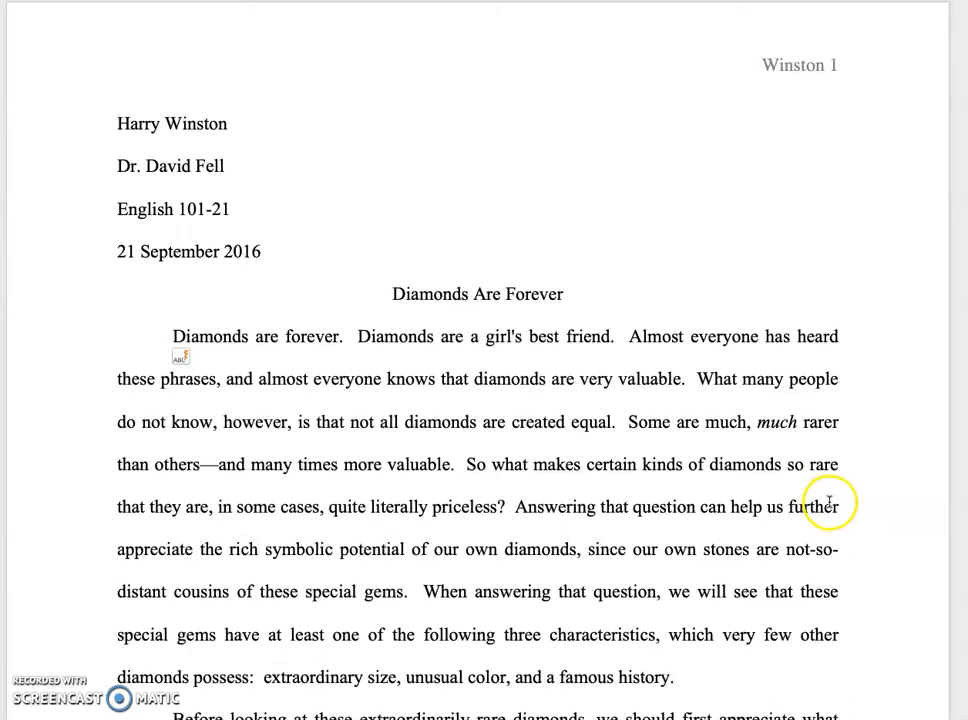
scroll(417, 244, down, 1)
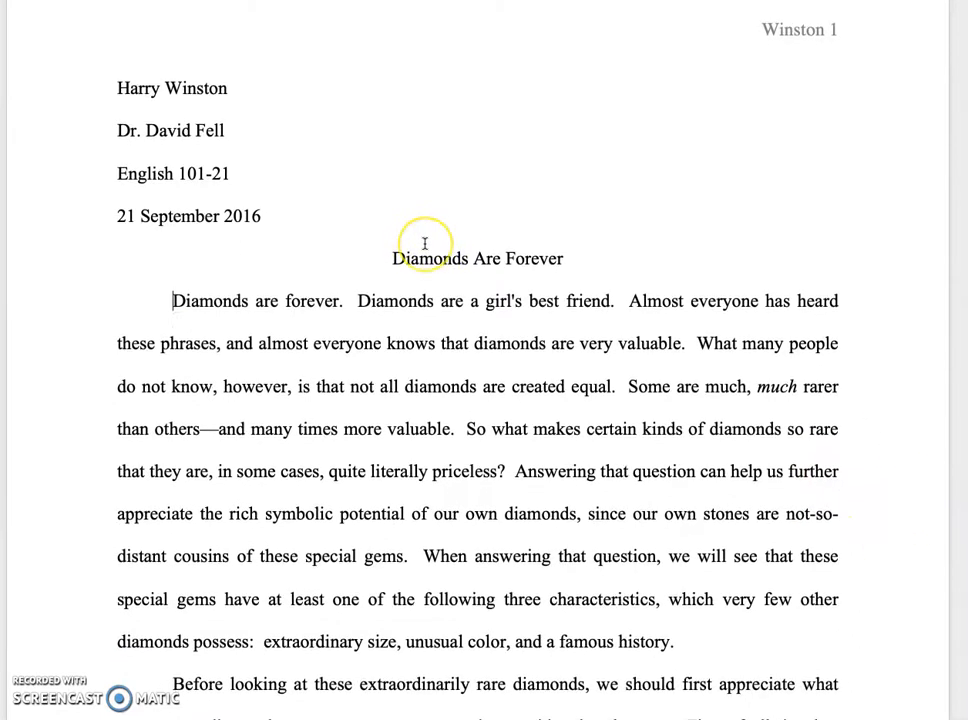
scroll(424, 243, up, 1)
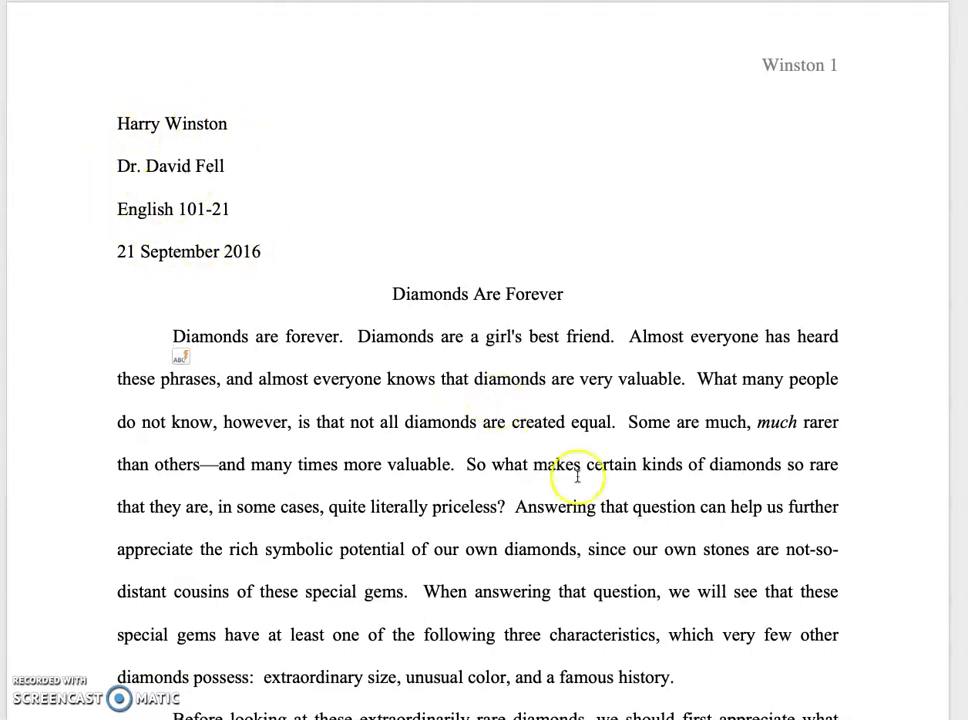
Step: Apply Double line spacing to the whole paper, with no added space between paragraphs of the same style
click(112, 116)
drag(112, 116, 900, 719)
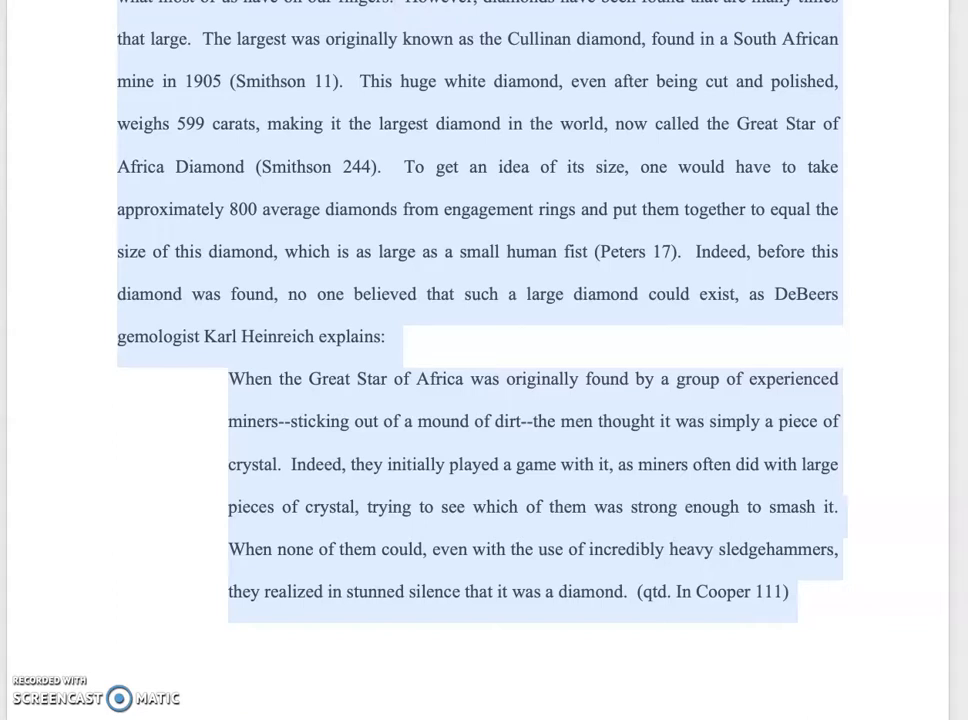
click(322, 1)
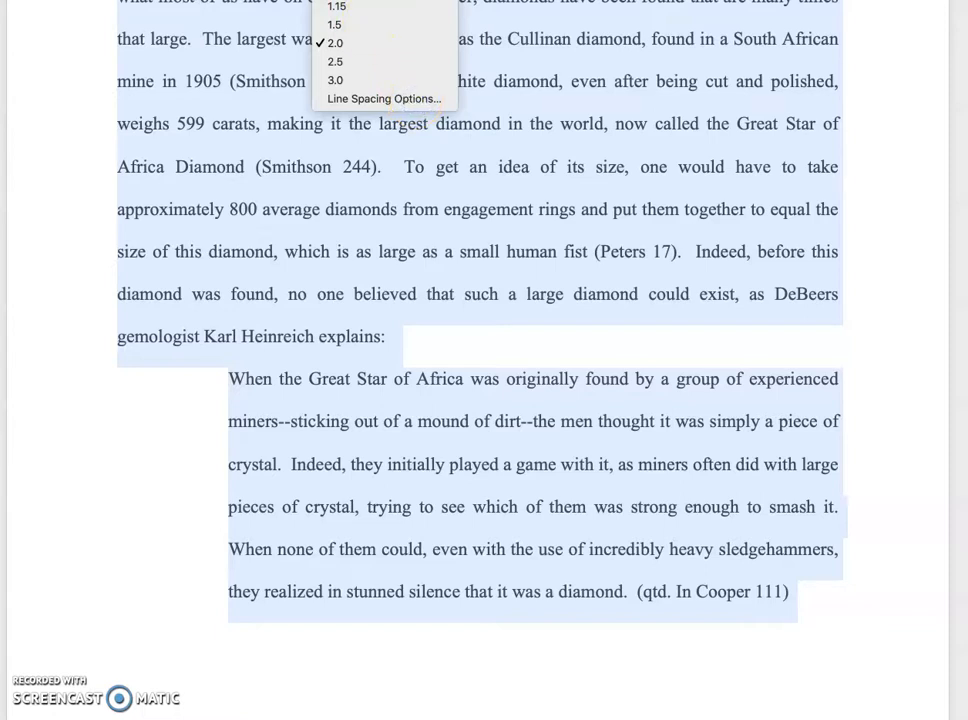
click(405, 96)
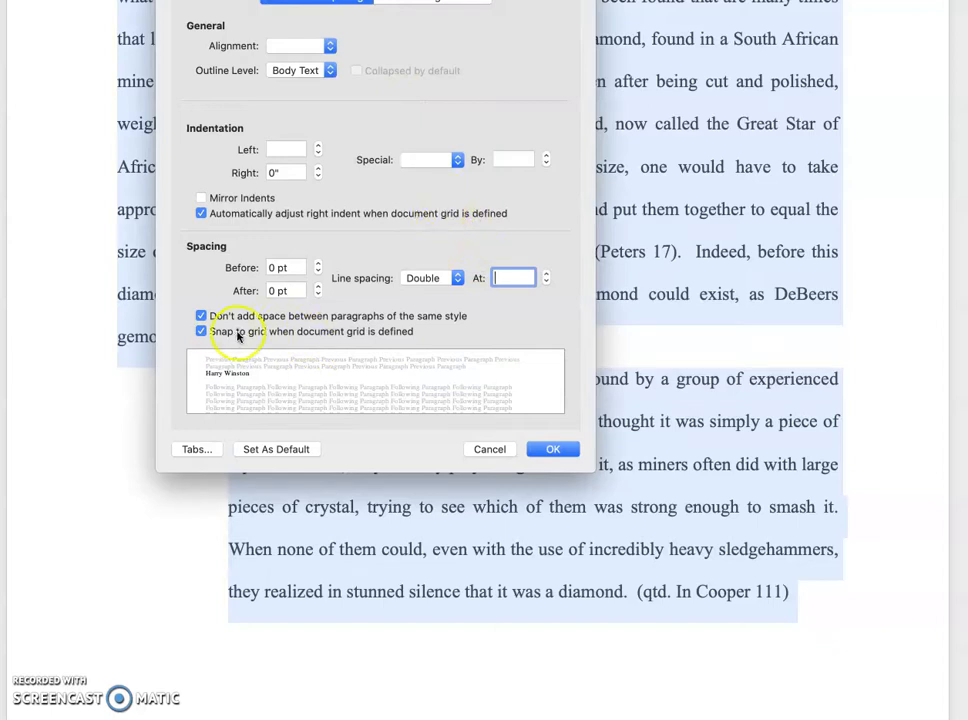
click(202, 315)
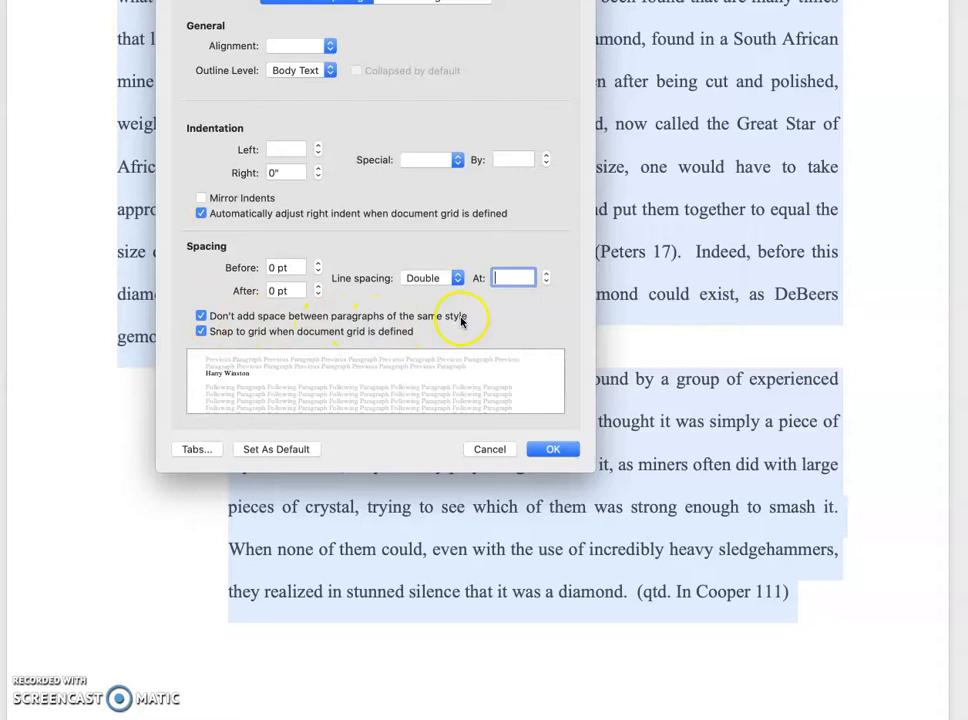
click(556, 449)
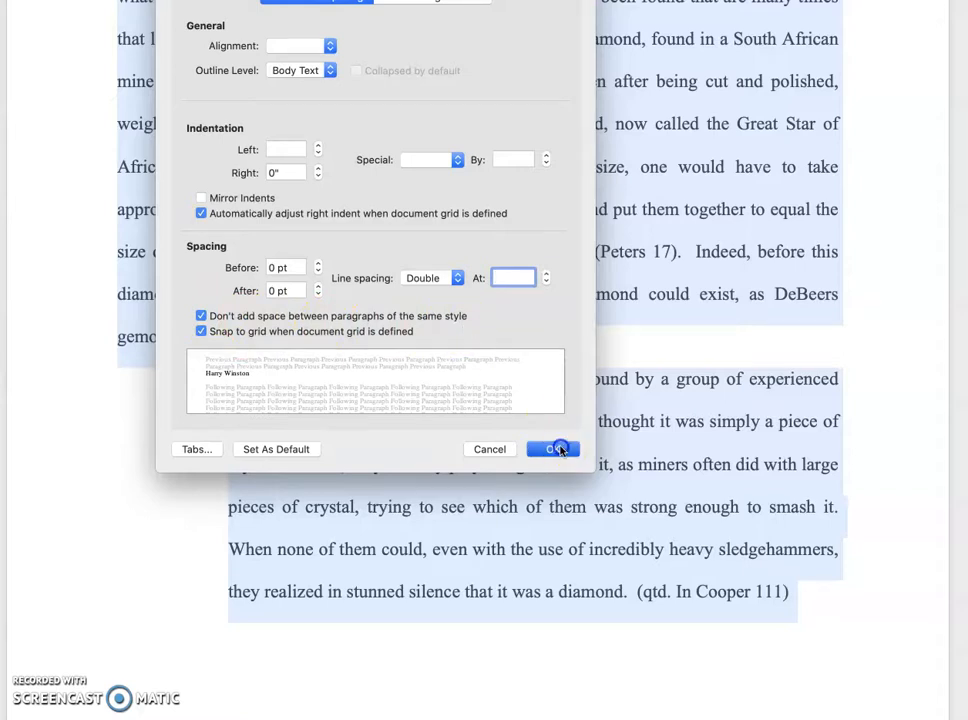
click(890, 459)
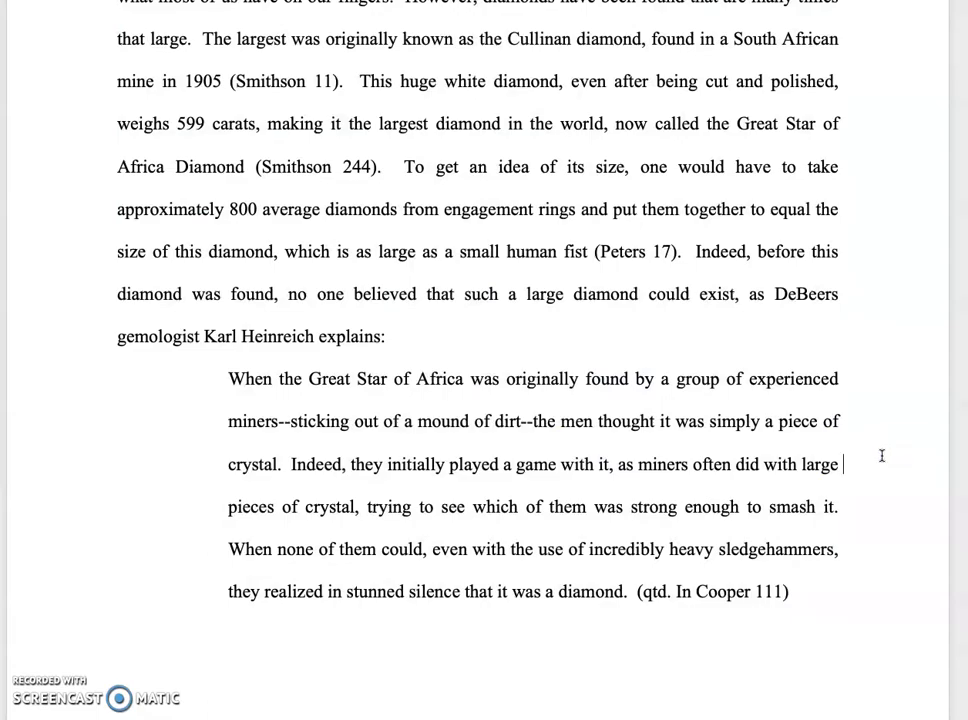
Step: Left-align the body text from the first paragraph through the block quotation
scroll(878, 454, up, 15)
scroll(878, 454, down, 1)
scroll(878, 454, down, 2)
click(851, 448)
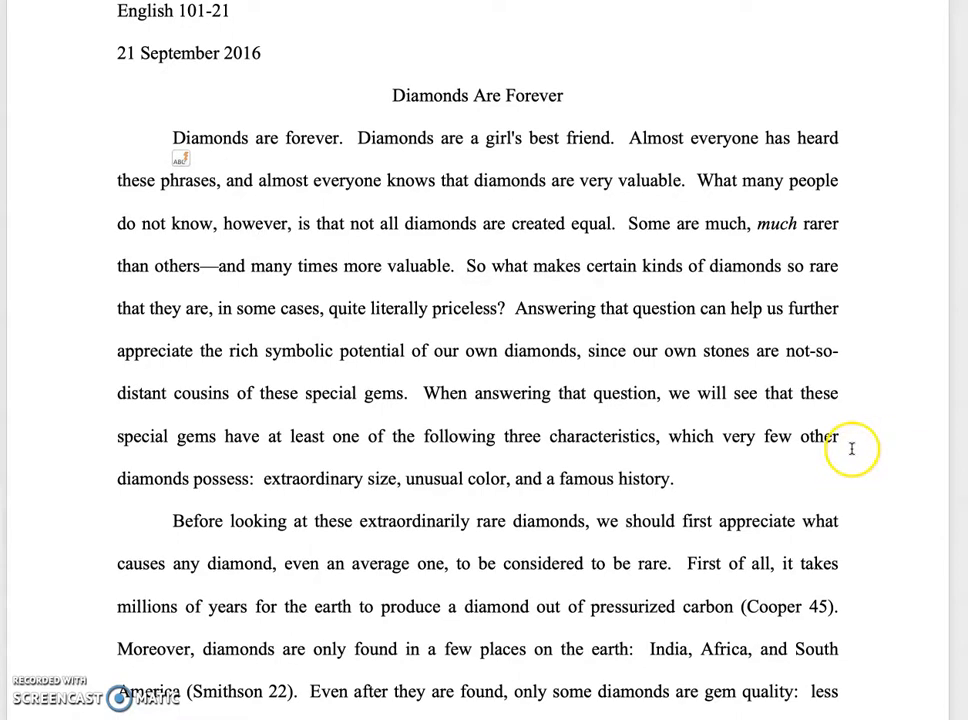
click(168, 137)
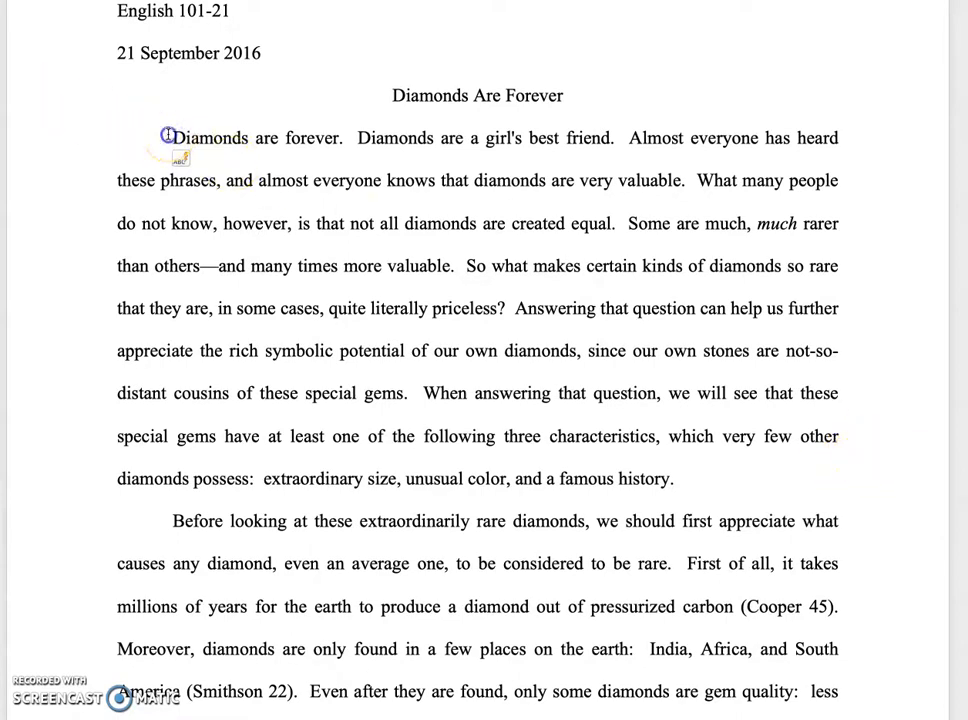
key(ctrl+shift+End)
scroll(480, 360, down, 10)
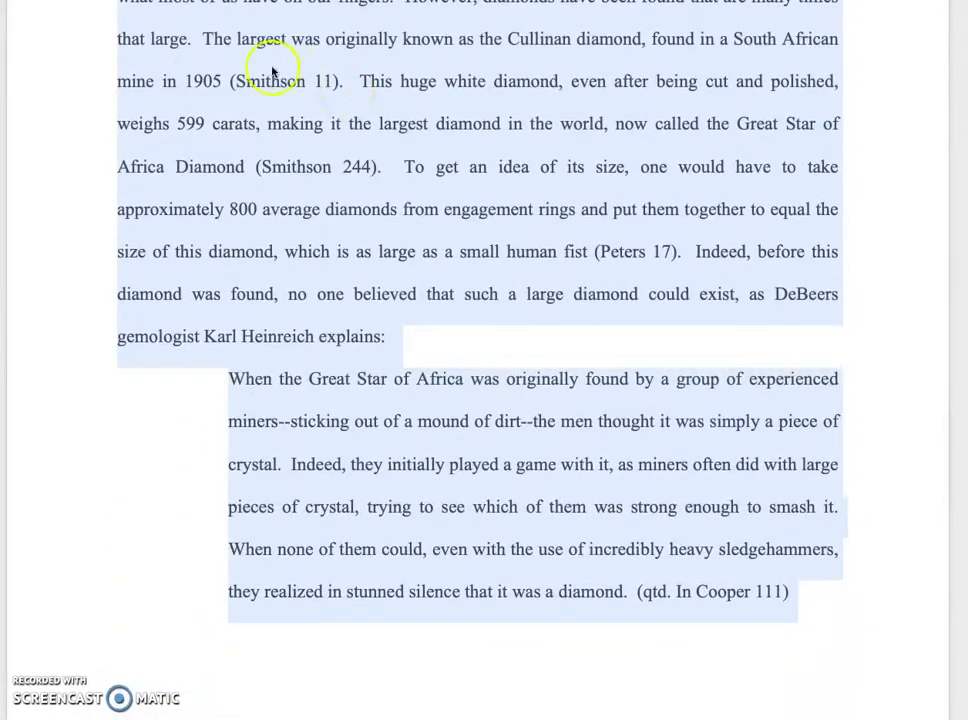
key(ctrl+l)
key(ctrl+Home)
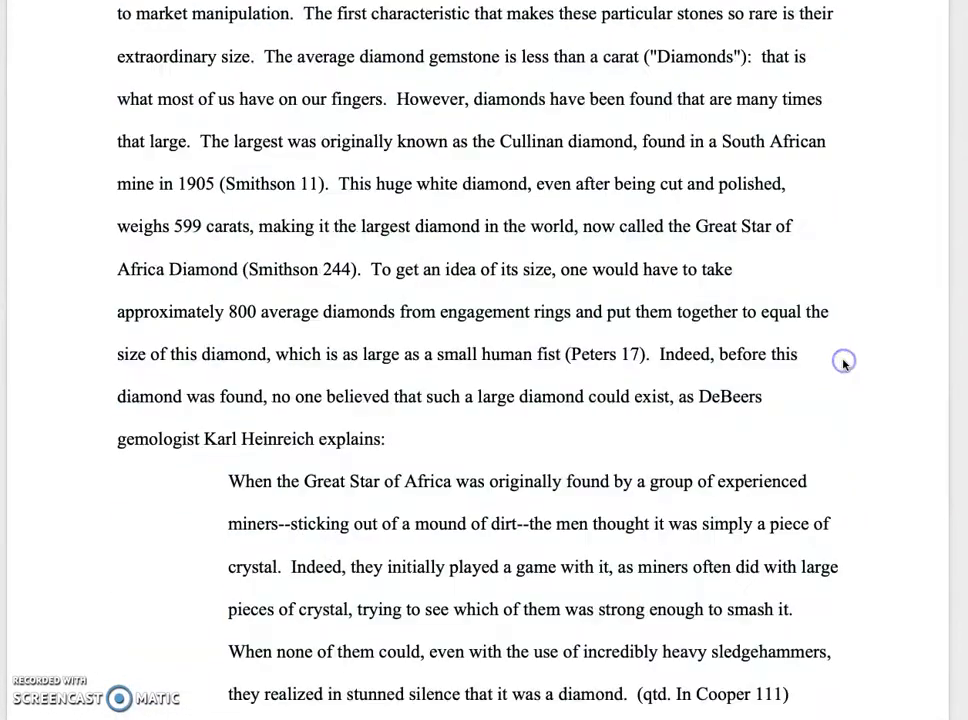
scroll(843, 365, down, 3)
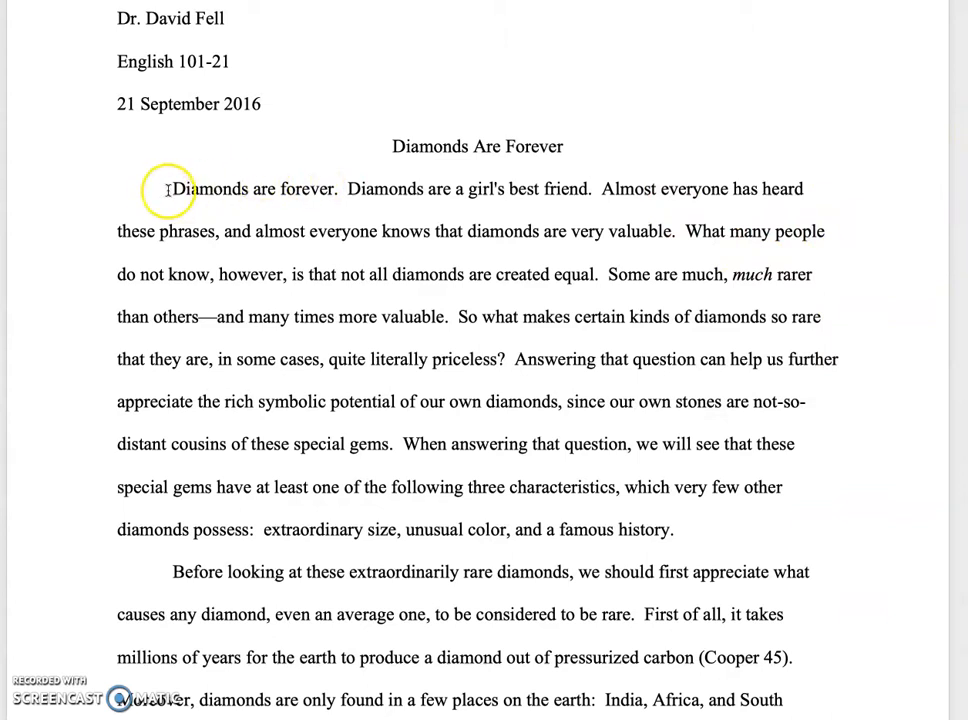
Step: Justify the body text from the first paragraph below the title through the block quotation
drag(168, 188, 860, 719)
click(862, 590)
scroll(860, 575, down, 2)
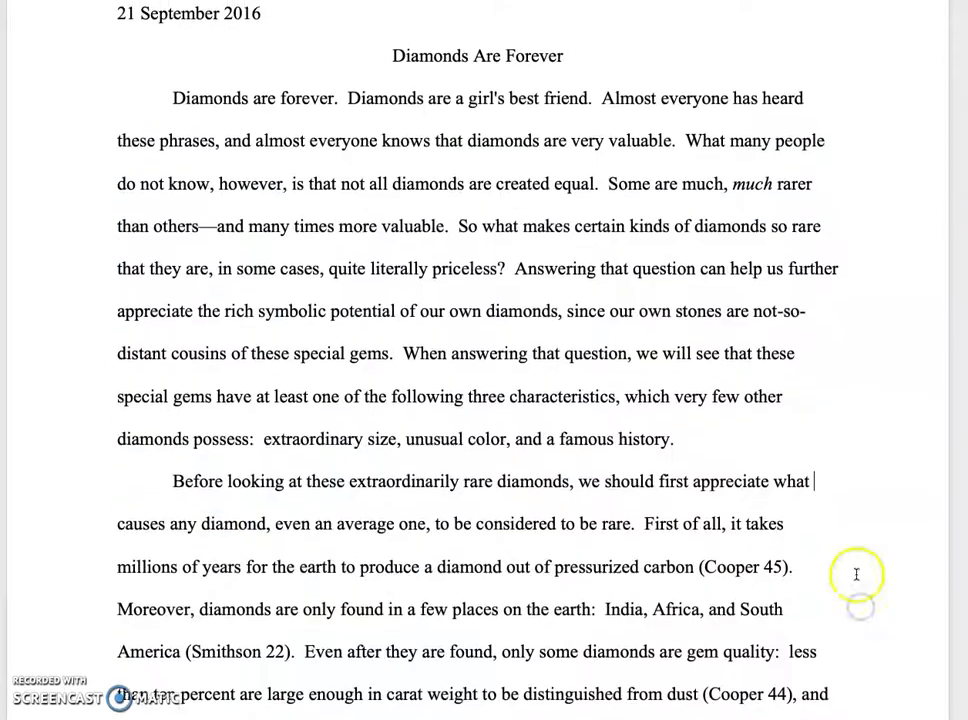
drag(167, 88, 869, 627)
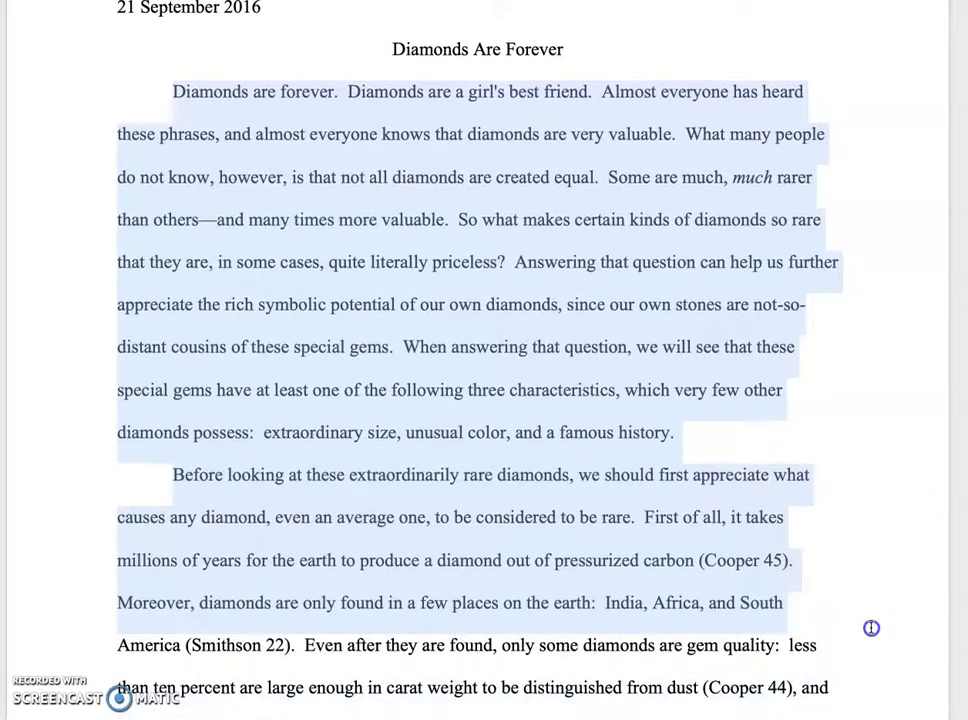
click(869, 627)
scroll(415, 190, down, 1)
drag(157, 30, 820, 715)
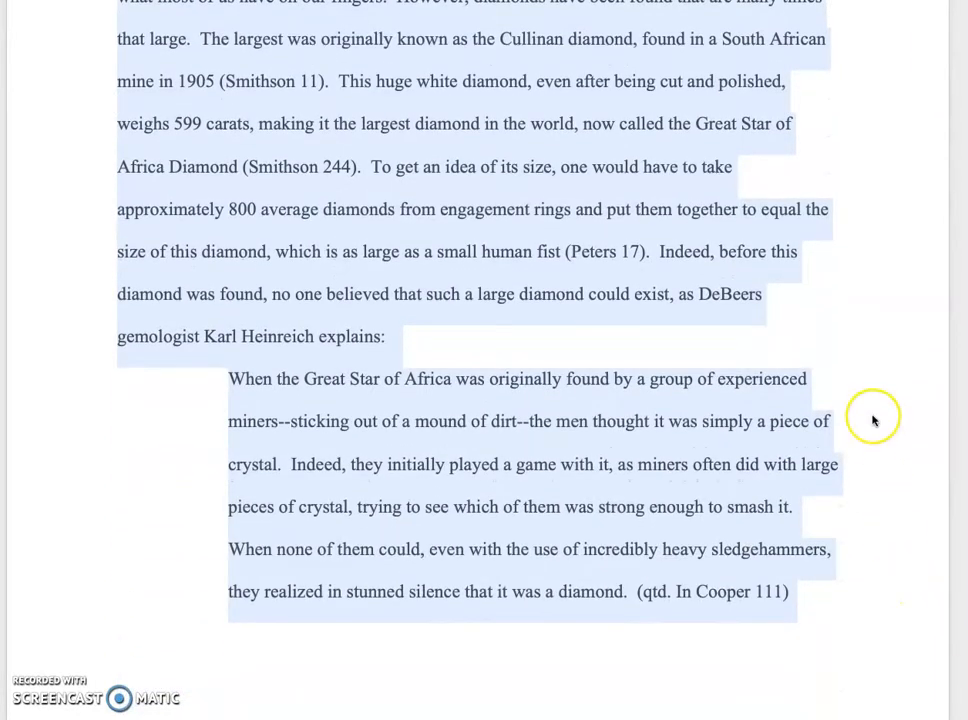
scroll(873, 415, up, 15)
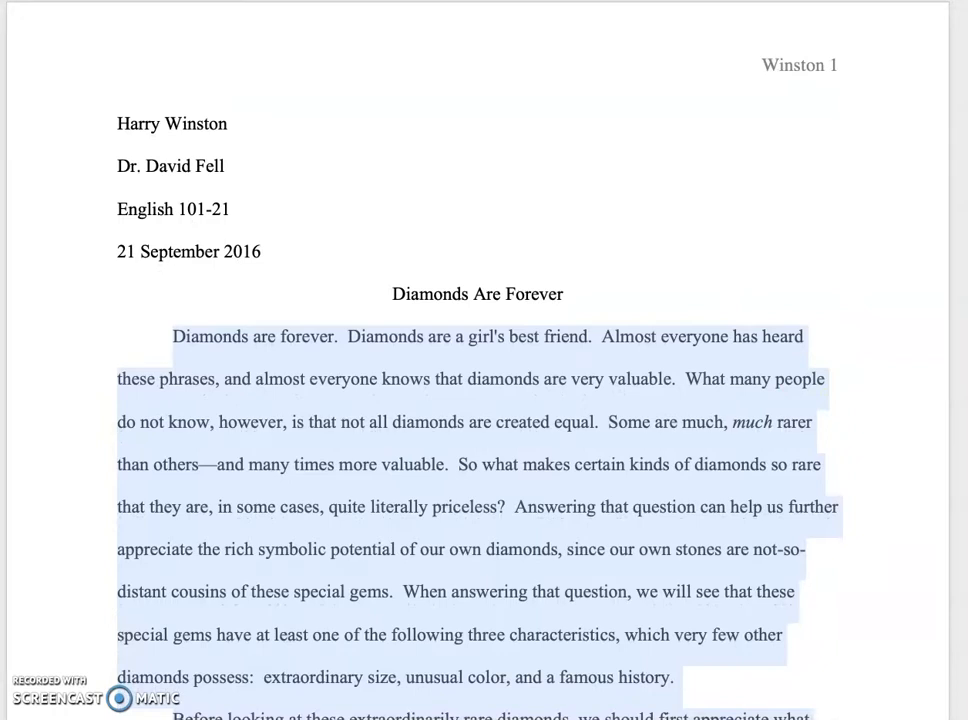
key(super+j)
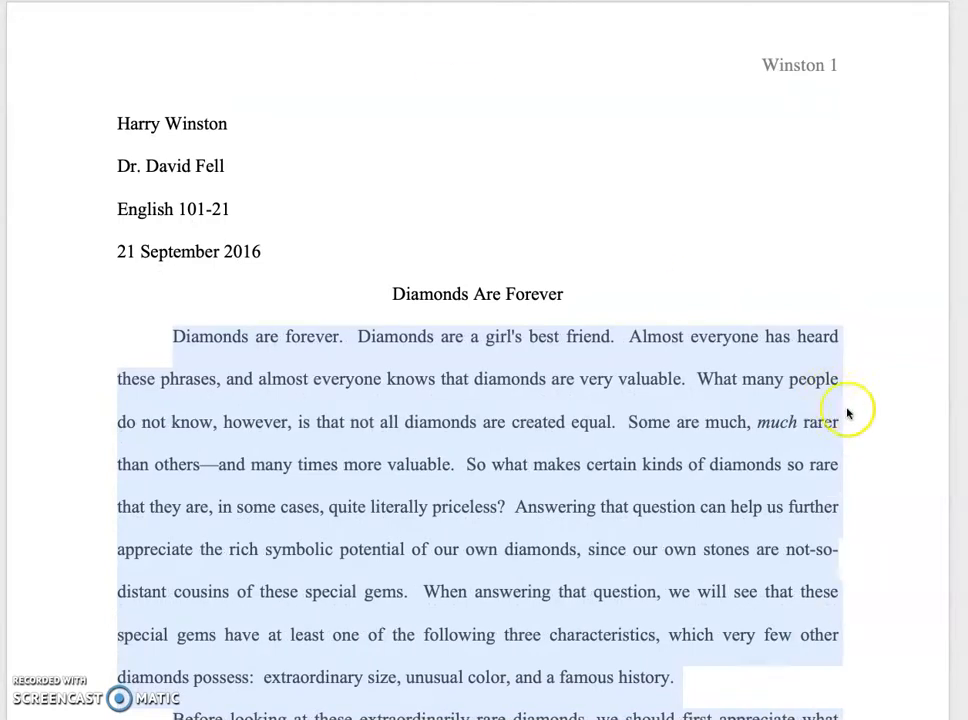
click(886, 421)
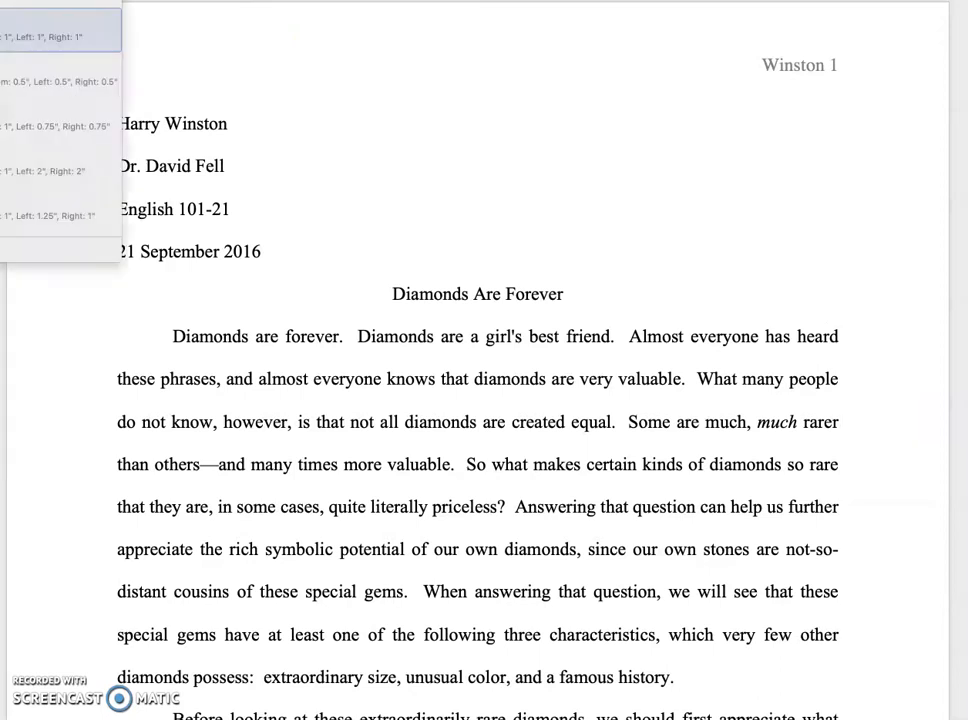
Step: Leave the margin presets and review the first page's margins, running header, heading block, title and opening paragraphs
key(Escape)
key(Escape)
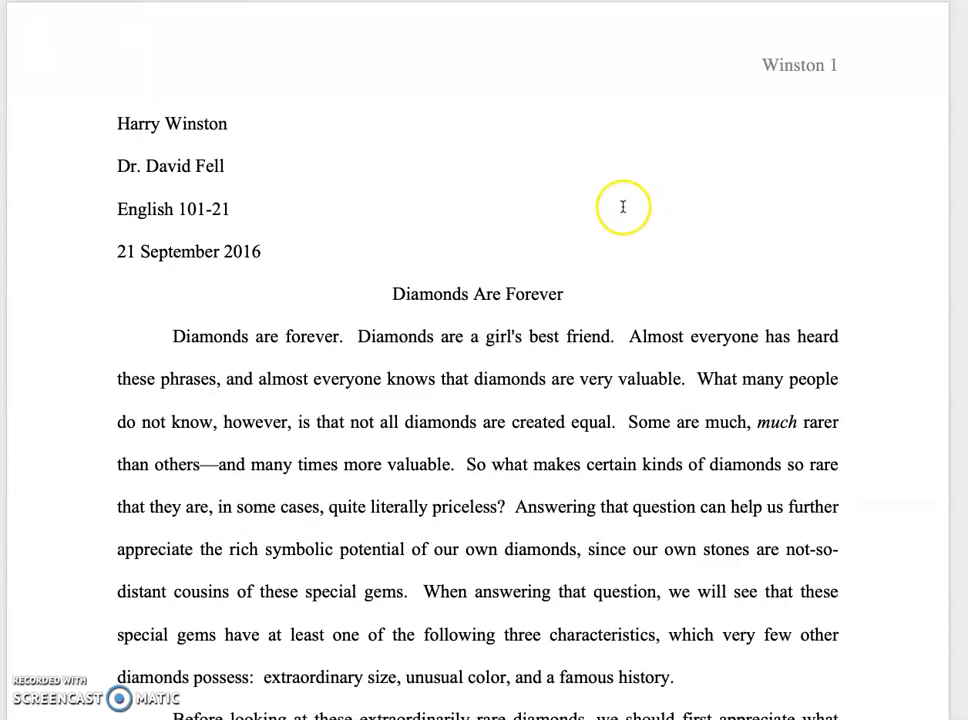
scroll(674, 272, down, 2)
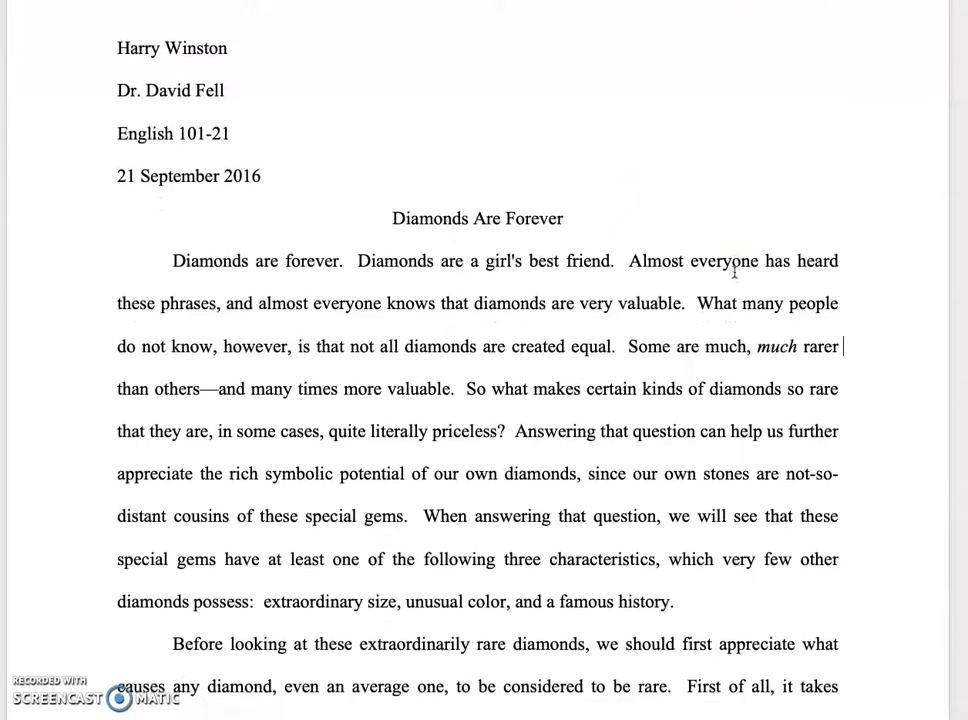
scroll(734, 270, up, 2)
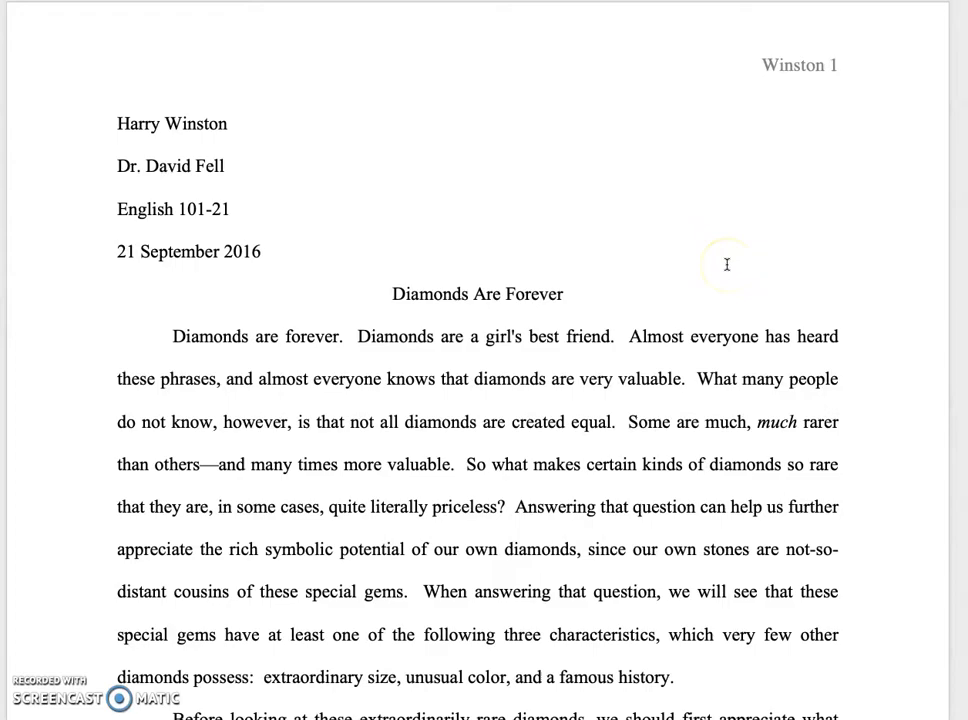
scroll(727, 264, down, 15)
scroll(727, 260, down, 13)
scroll(727, 262, up, 20)
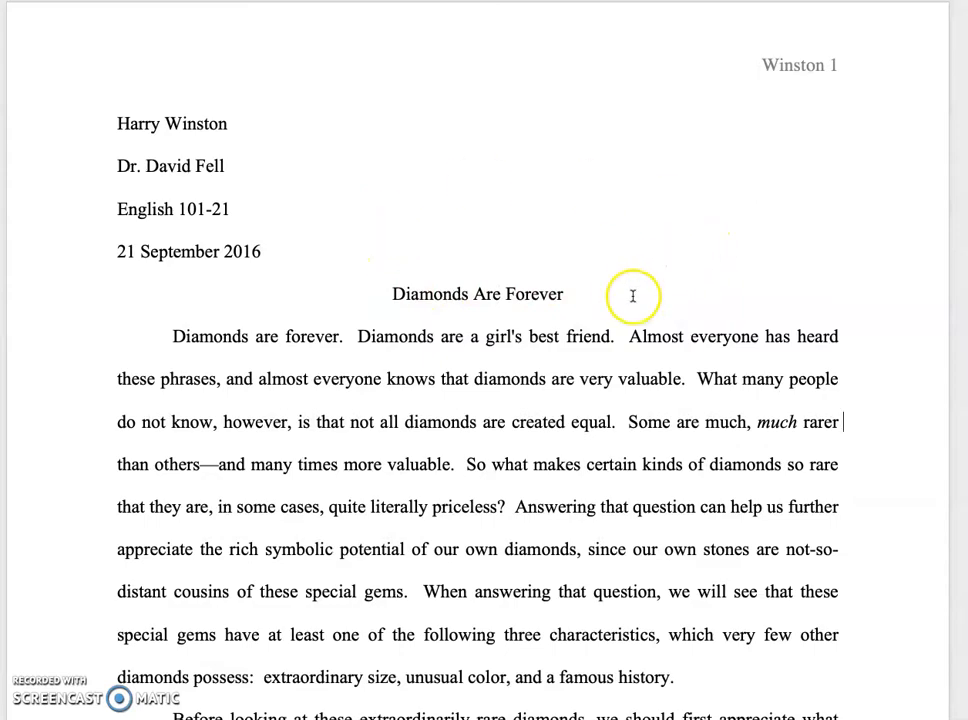
scroll(657, 355, down, 5)
scroll(657, 355, down, 8)
scroll(657, 355, up, 11)
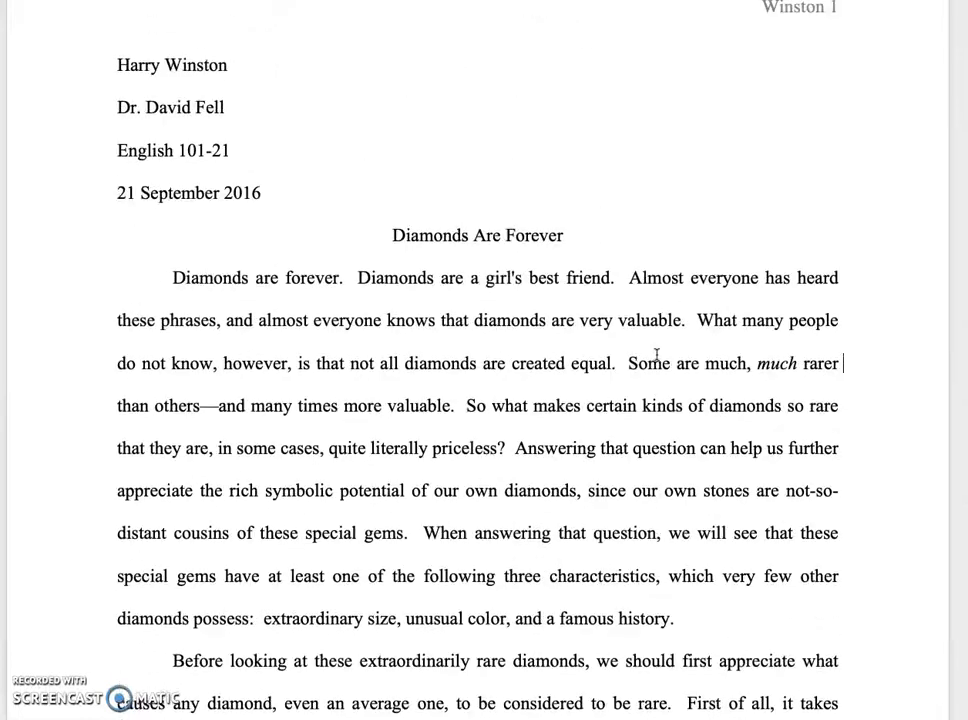
scroll(656, 354, up, 1)
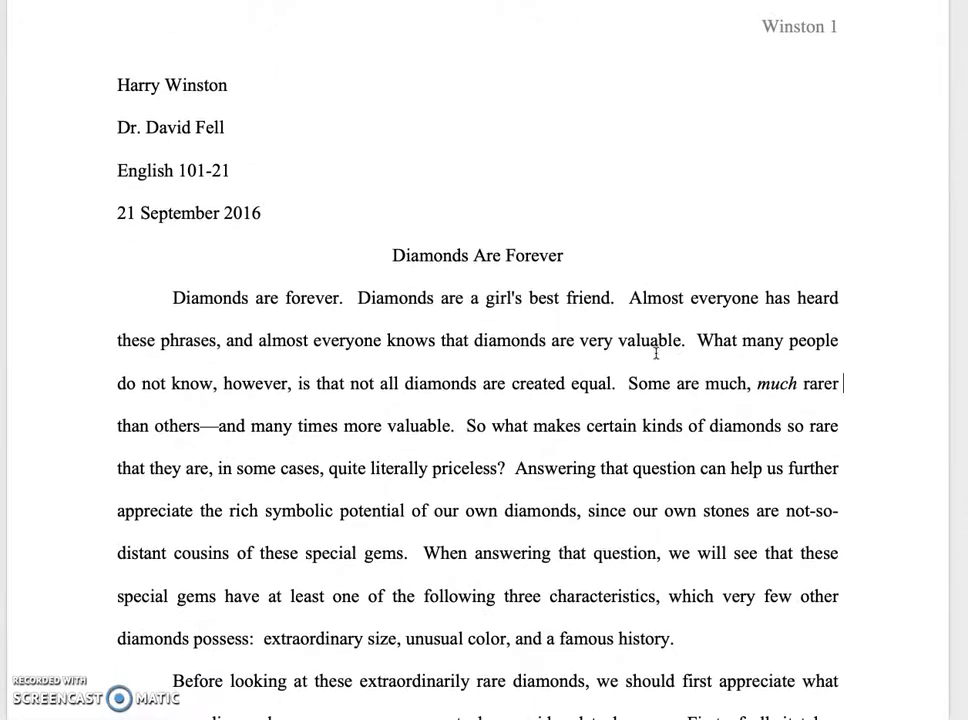